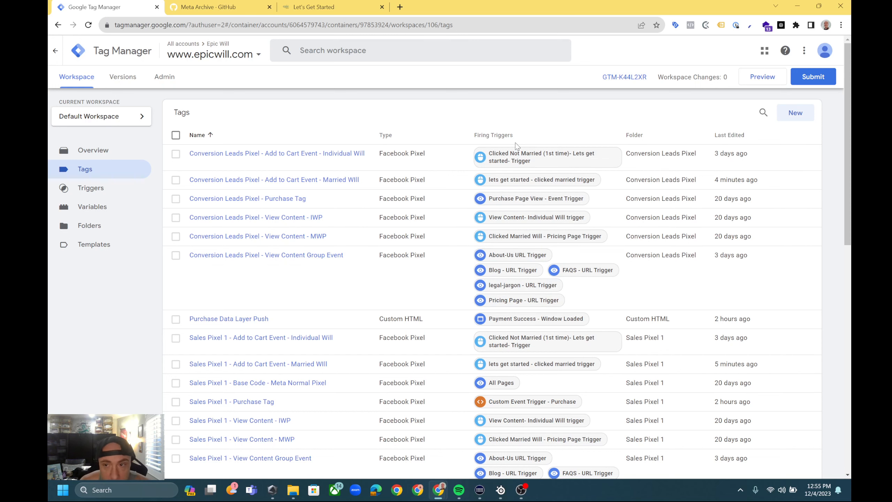
{"action": "left_click", "coordinate": [794, 113]}
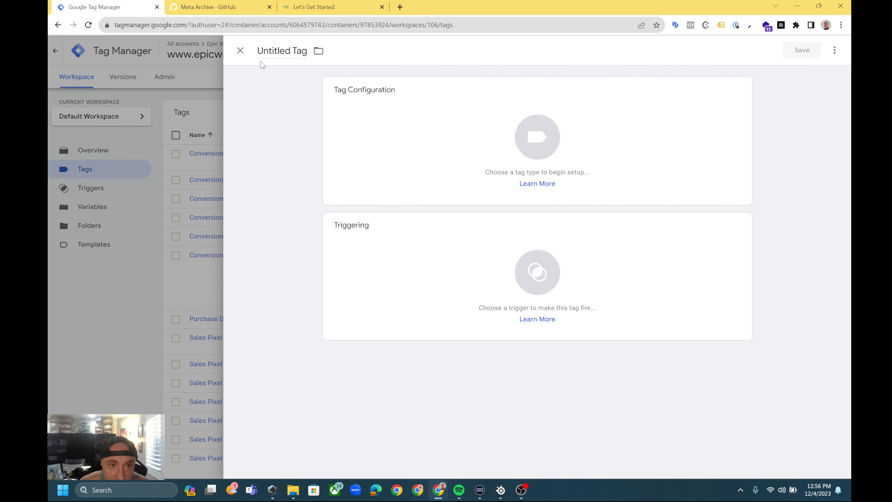
{"action": "left_click", "coordinate": [469, 168]}
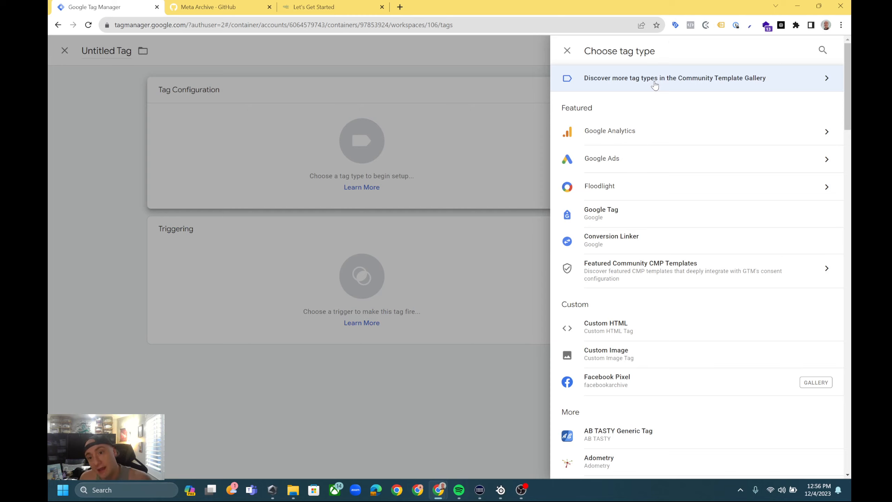
{"action": "left_click", "coordinate": [655, 84]}
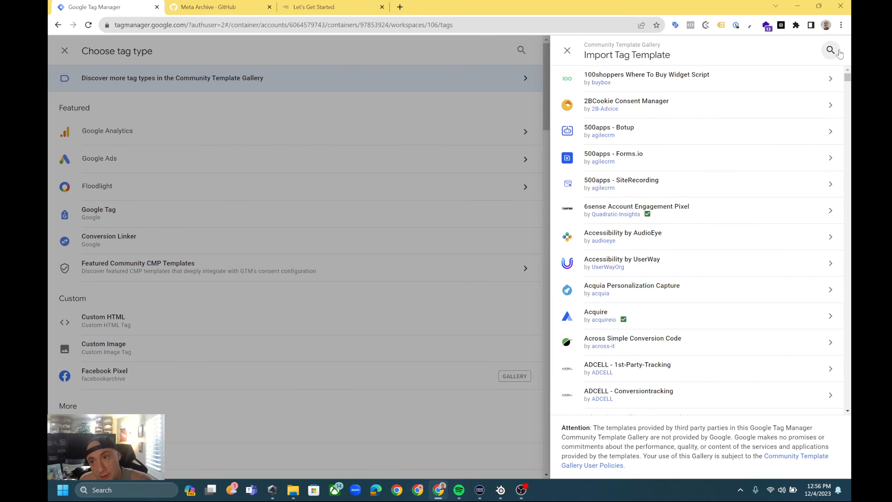
{"action": "left_click", "coordinate": [831, 51]}
{"action": "type", "text": "facebook"}
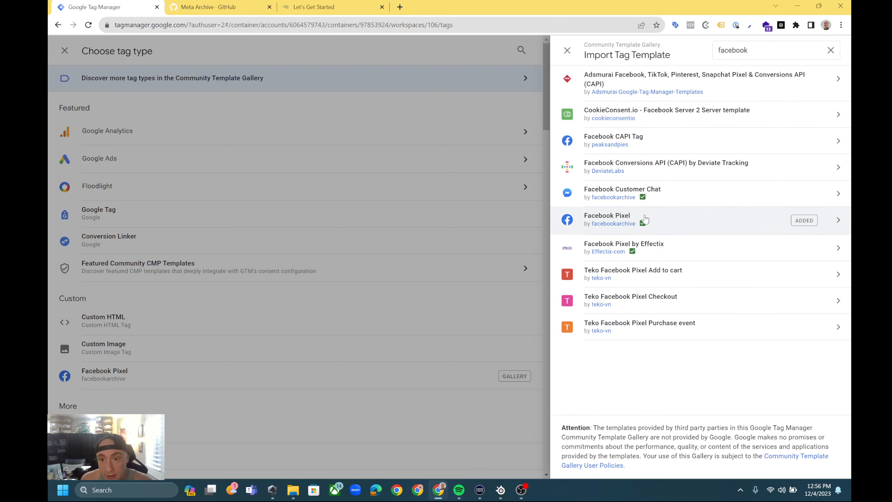
{"action": "left_click", "coordinate": [706, 220]}
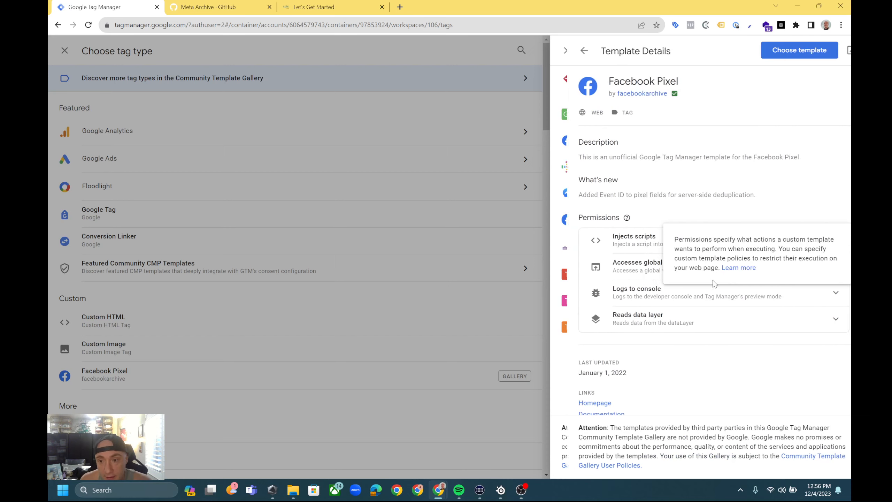
{"action": "left_click", "coordinate": [786, 52]}
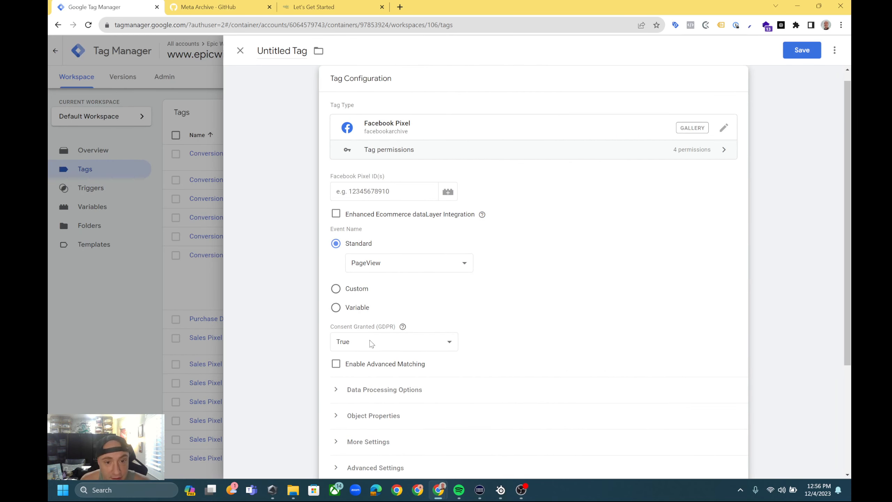
{"action": "left_click", "coordinate": [238, 51]}
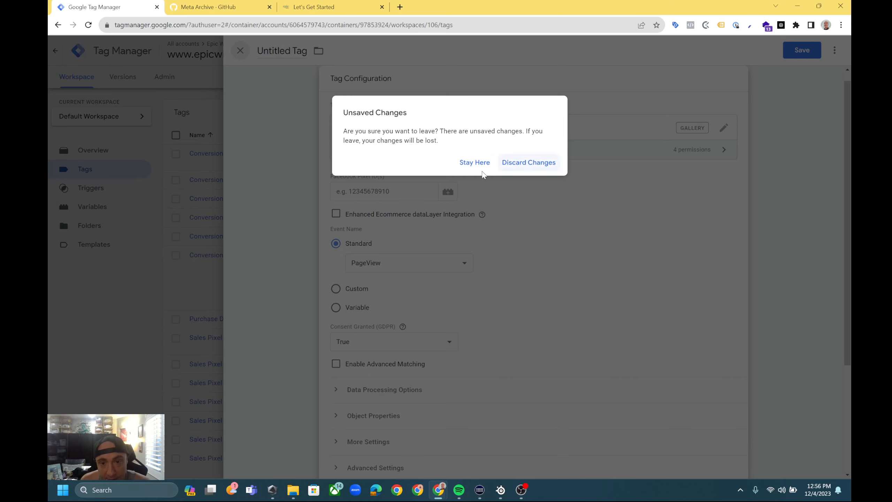
{"action": "left_click", "coordinate": [527, 164]}
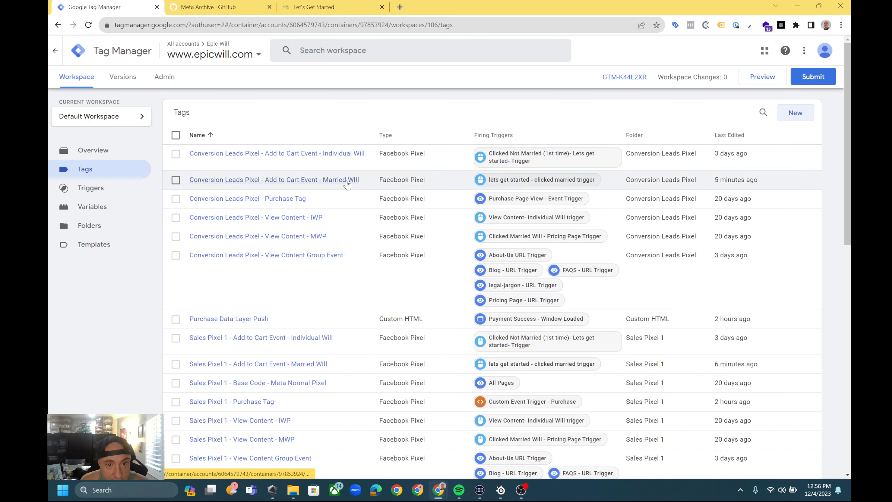
Open the tag Conversion Leads Pixel - Add to Cart Event - Individual Will and make its tag configuration editable.
{"action": "left_click", "coordinate": [353, 160]}
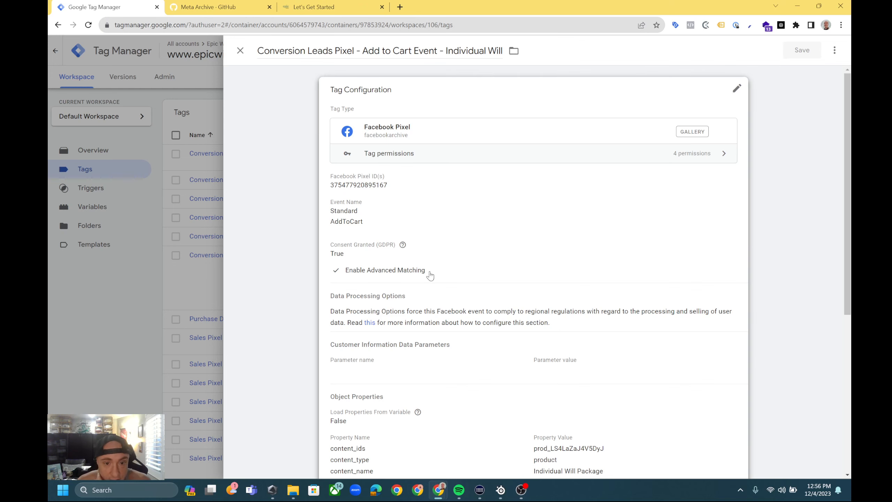
{"action": "scroll", "coordinate": [428, 274], "scroll_direction": "down", "scroll_amount": 4}
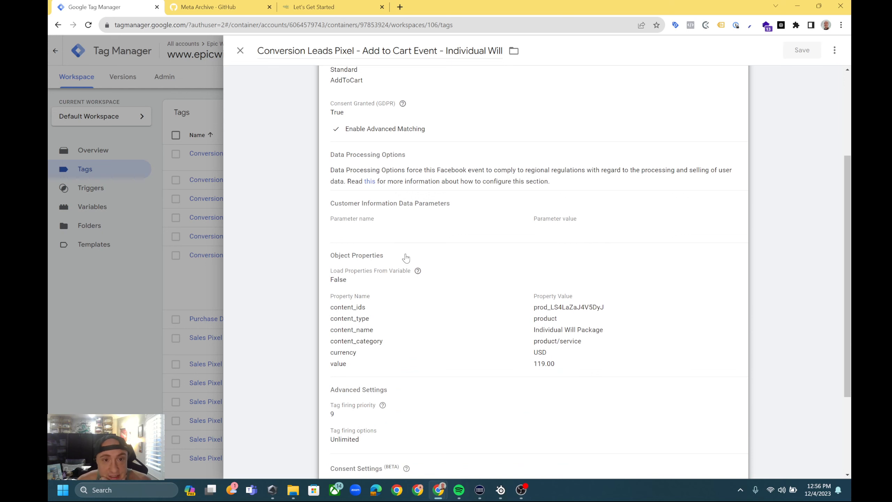
{"action": "scroll", "coordinate": [405, 256], "scroll_direction": "up", "scroll_amount": 2}
{"action": "left_click", "coordinate": [587, 174]}
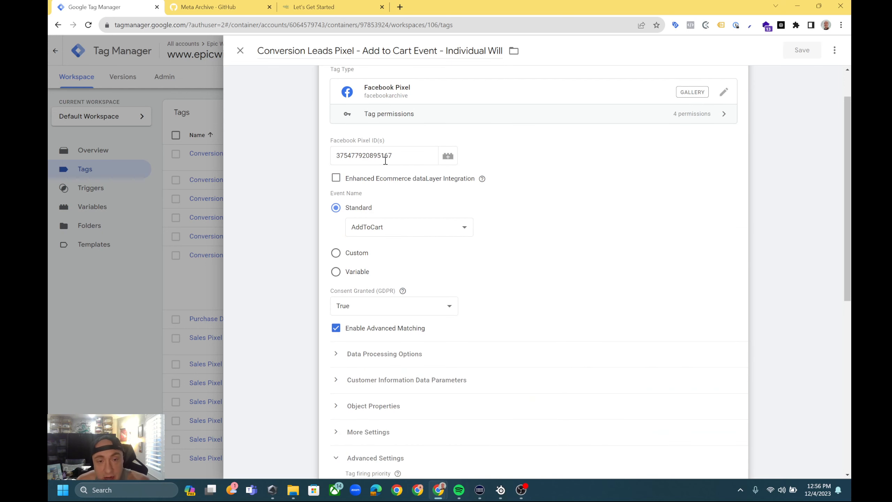
Choose AddToCart as the tag's standard event name.
{"action": "scroll", "coordinate": [368, 179], "scroll_direction": "down", "scroll_amount": 1}
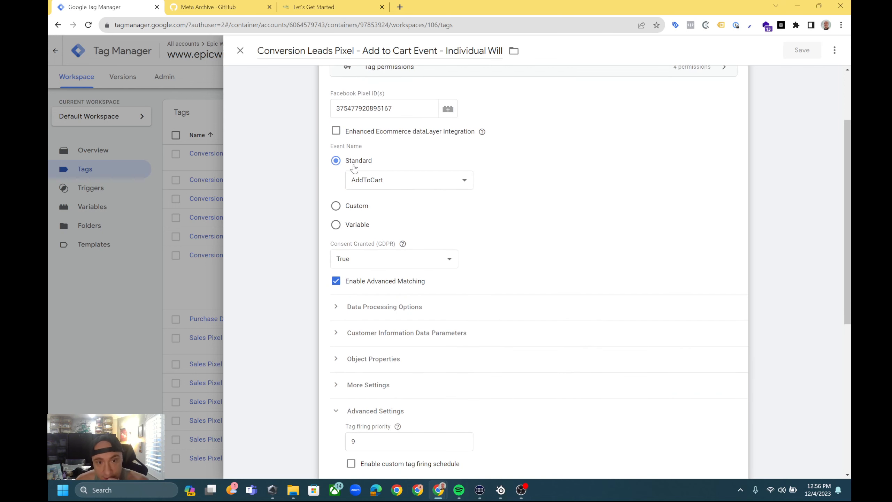
{"action": "left_click", "coordinate": [386, 182]}
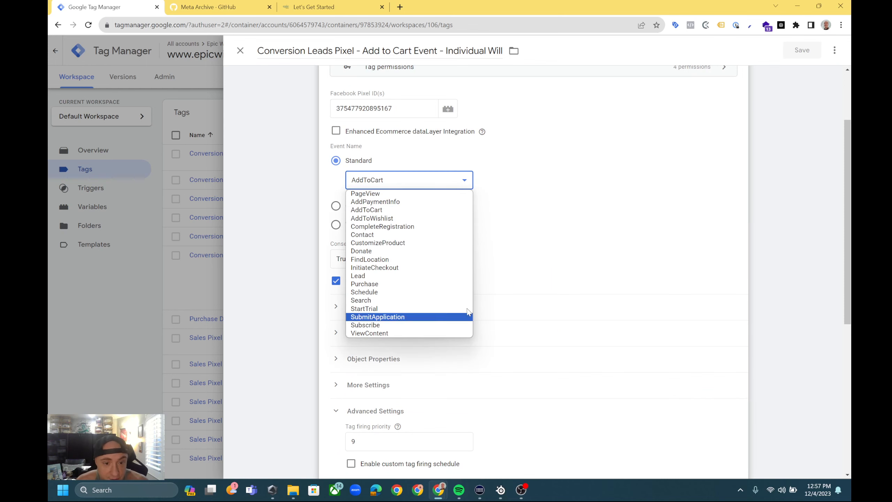
{"action": "left_click", "coordinate": [366, 209]}
Expand the tag's object properties and examine them along with the advanced settings, consent settings and firing trigger.
{"action": "scroll", "coordinate": [369, 326], "scroll_direction": "down", "scroll_amount": 1}
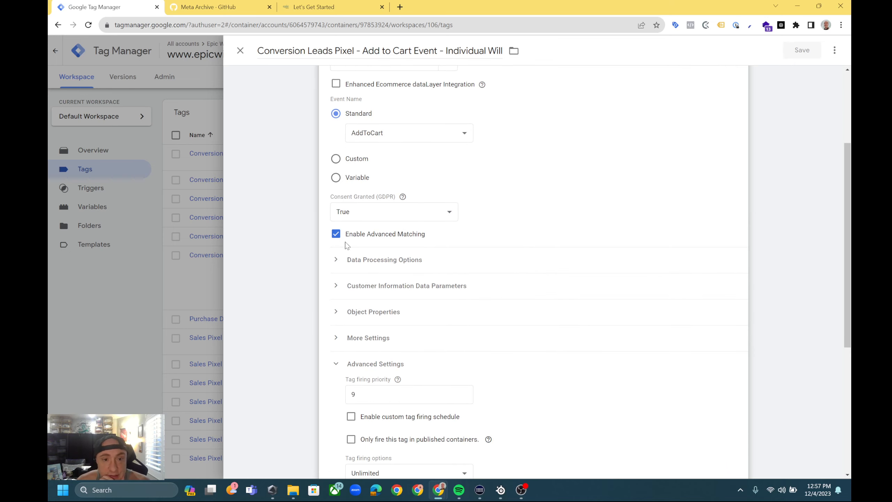
{"action": "scroll", "coordinate": [569, 293], "scroll_direction": "down", "scroll_amount": 1}
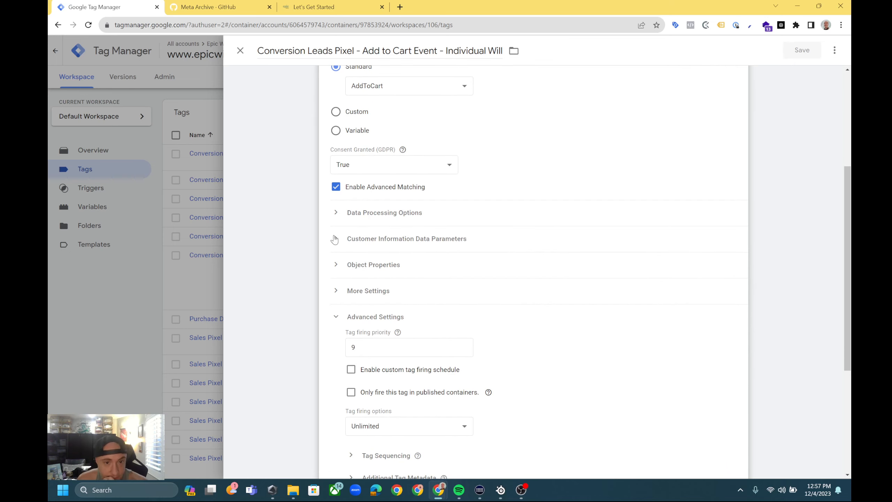
{"action": "left_click", "coordinate": [336, 265]}
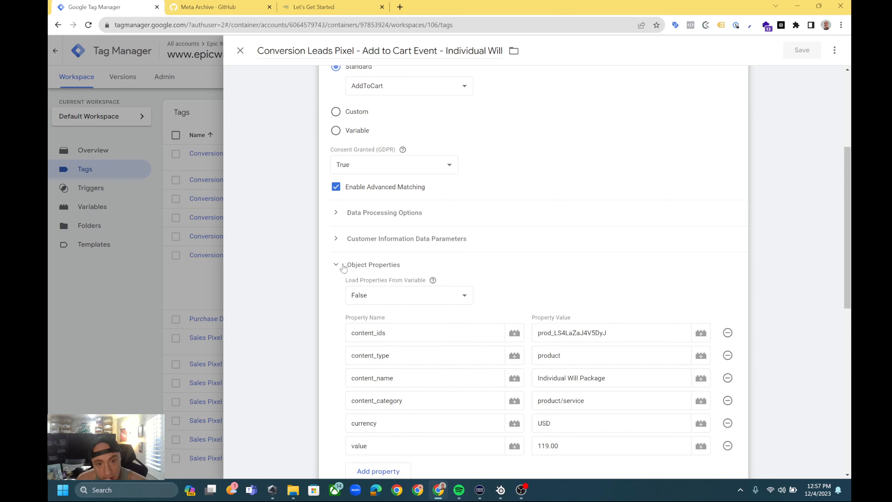
{"action": "scroll", "coordinate": [510, 288], "scroll_direction": "down", "scroll_amount": 1}
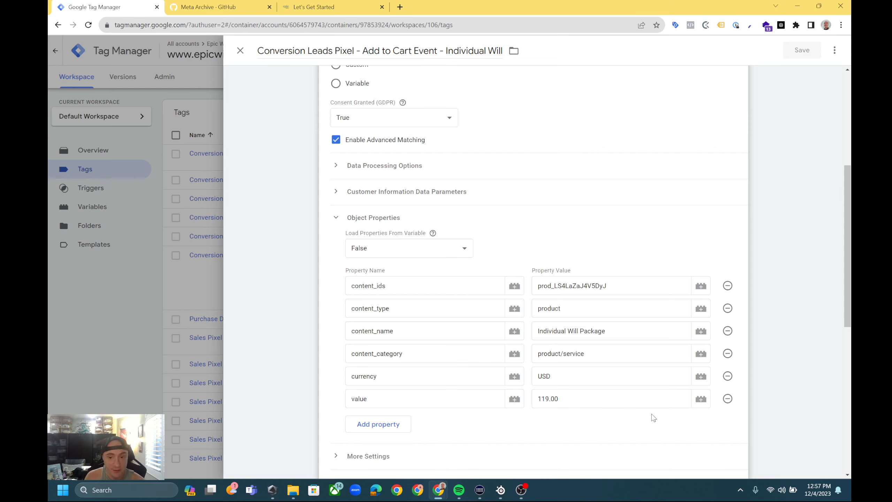
{"action": "scroll", "coordinate": [486, 330], "scroll_direction": "up", "scroll_amount": 4}
{"action": "scroll", "coordinate": [486, 330], "scroll_direction": "down", "scroll_amount": 9}
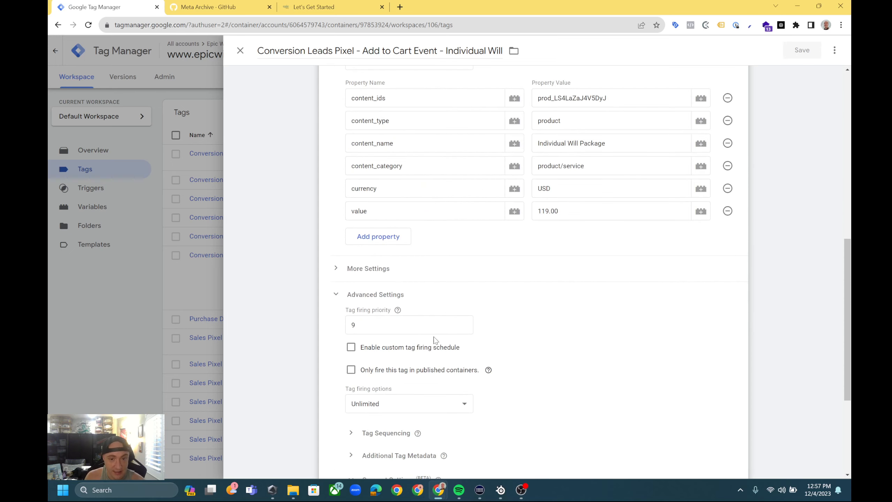
{"action": "scroll", "coordinate": [586, 316], "scroll_direction": "up", "scroll_amount": 7}
{"action": "scroll", "coordinate": [588, 344], "scroll_direction": "down", "scroll_amount": 8}
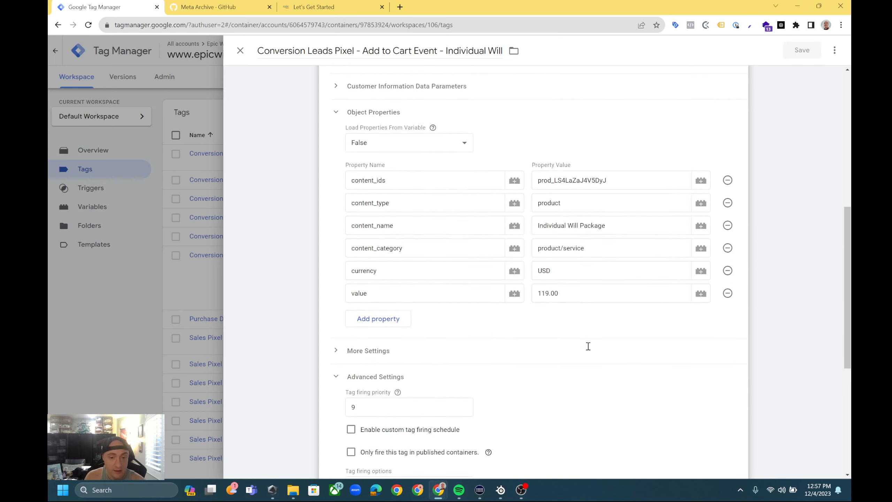
{"action": "scroll", "coordinate": [589, 348], "scroll_direction": "up", "scroll_amount": 14}
{"action": "scroll", "coordinate": [589, 350], "scroll_direction": "down", "scroll_amount": 10}
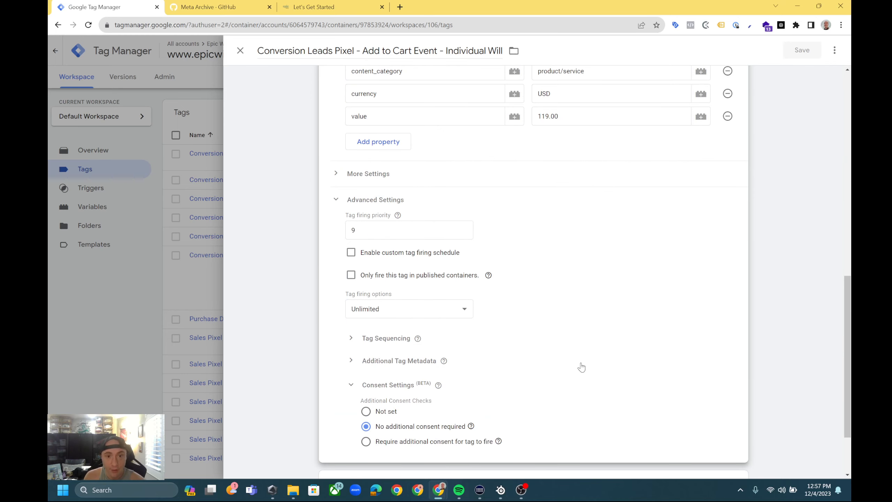
{"action": "scroll", "coordinate": [581, 367], "scroll_direction": "down", "scroll_amount": 2}
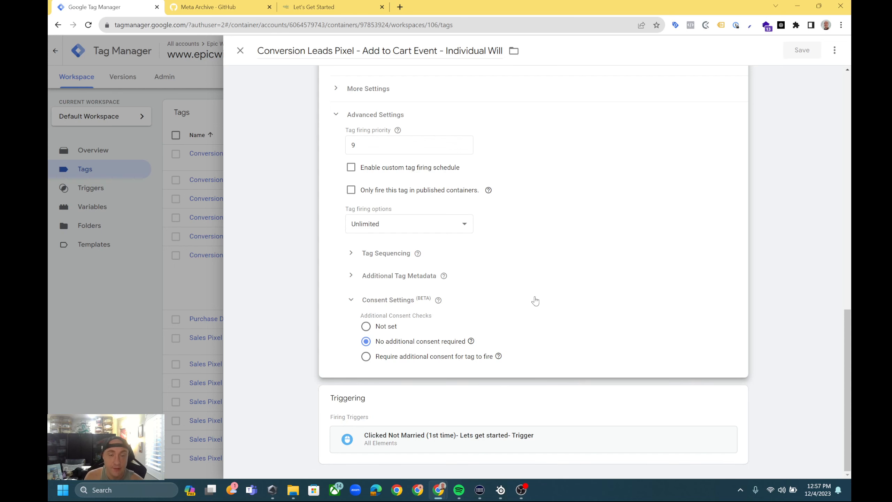
{"action": "scroll", "coordinate": [535, 301], "scroll_direction": "up", "scroll_amount": 2}
{"action": "scroll", "coordinate": [535, 301], "scroll_direction": "up", "scroll_amount": 5}
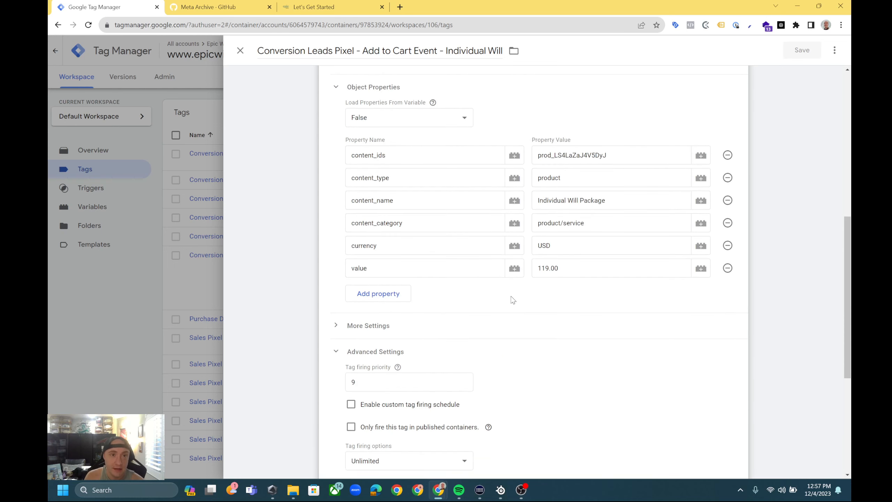
Switch to the Let's Get Started page and inspect the Married button's HTML element.
{"action": "left_click", "coordinate": [340, 6]}
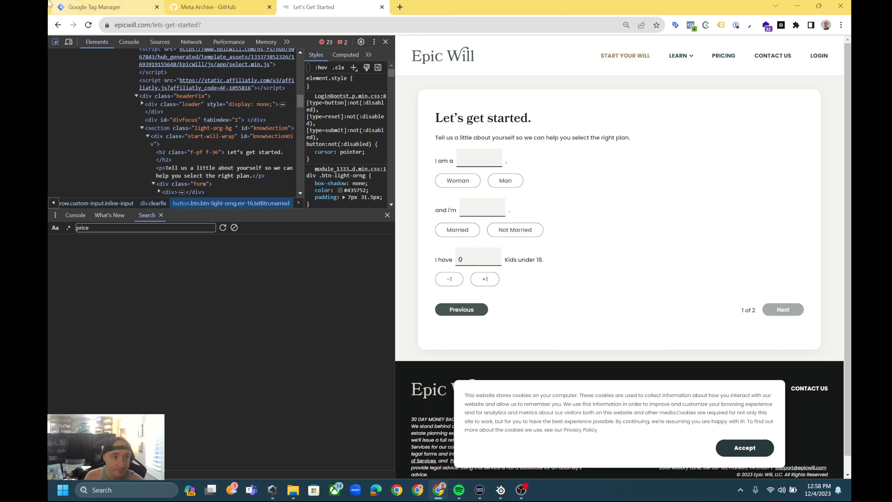
{"action": "left_click", "coordinate": [54, 44]}
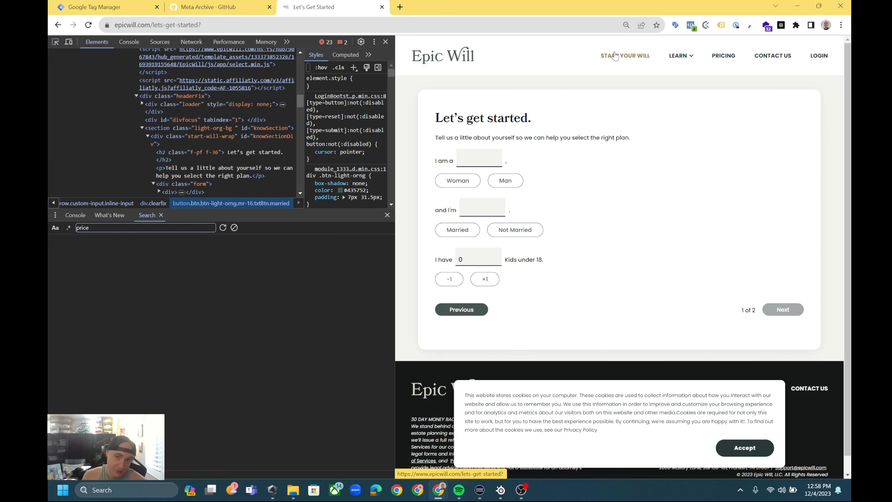
{"action": "right_click", "coordinate": [727, 225]}
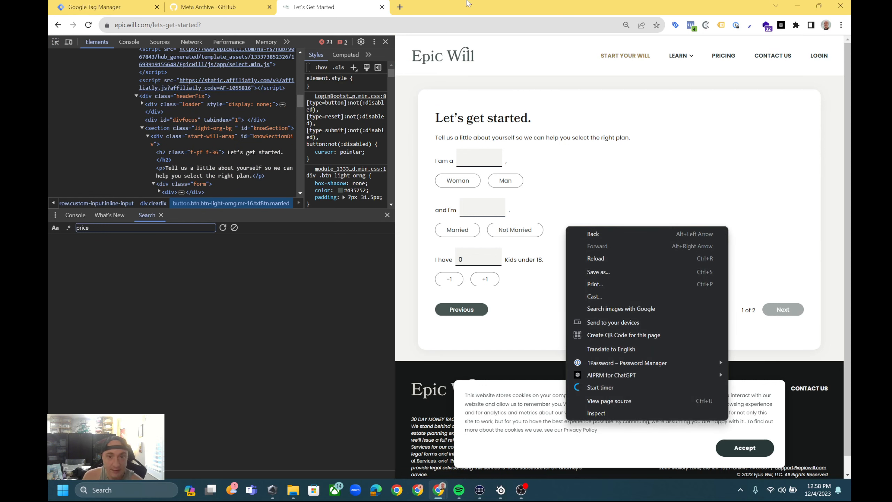
{"action": "left_click", "coordinate": [55, 42]}
{"action": "left_click", "coordinate": [55, 41]}
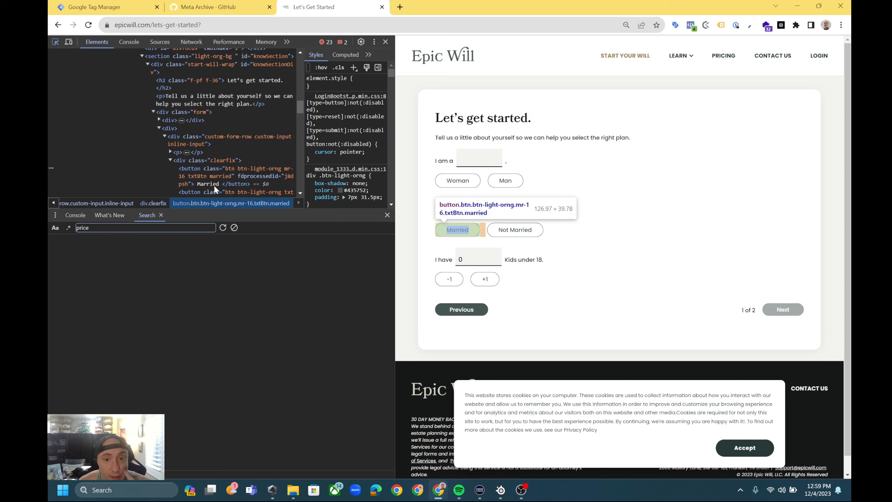
Return to the tag in Google Tag Manager and open the list of available triggers for its firing triggers.
{"action": "left_click", "coordinate": [106, 7]}
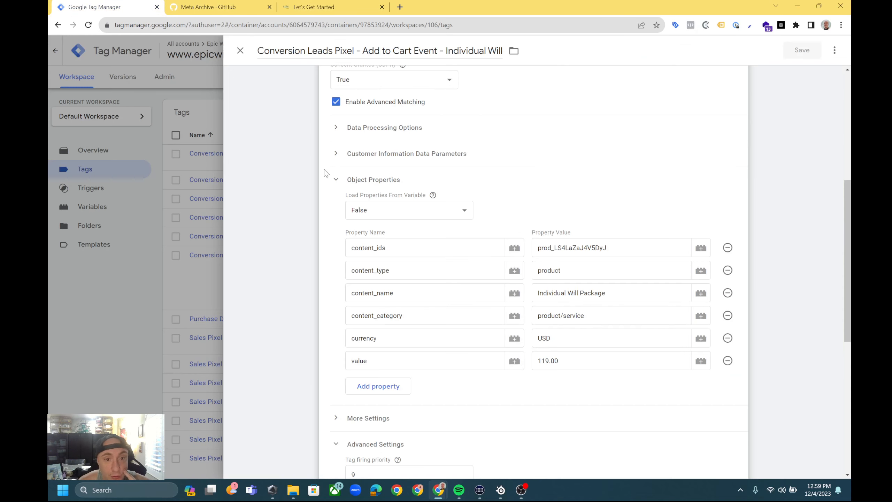
{"action": "scroll", "coordinate": [442, 330], "scroll_direction": "down", "scroll_amount": 8}
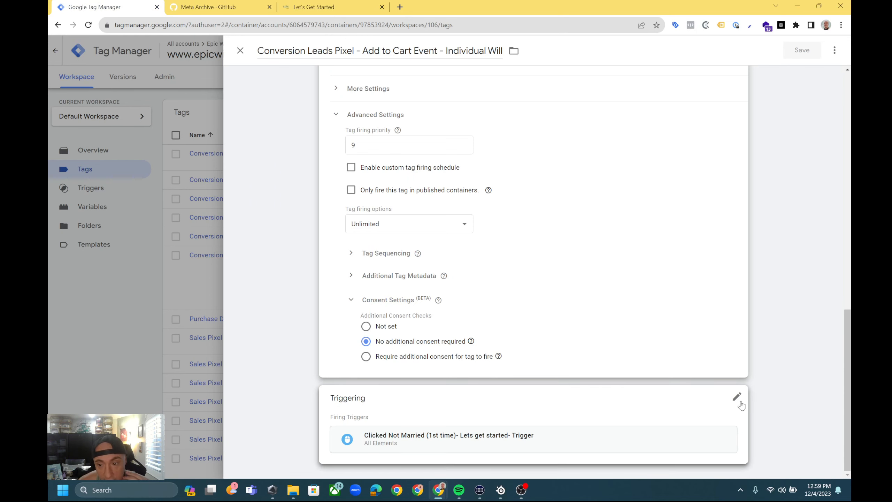
{"action": "left_click", "coordinate": [701, 401]}
{"action": "left_click", "coordinate": [724, 395]}
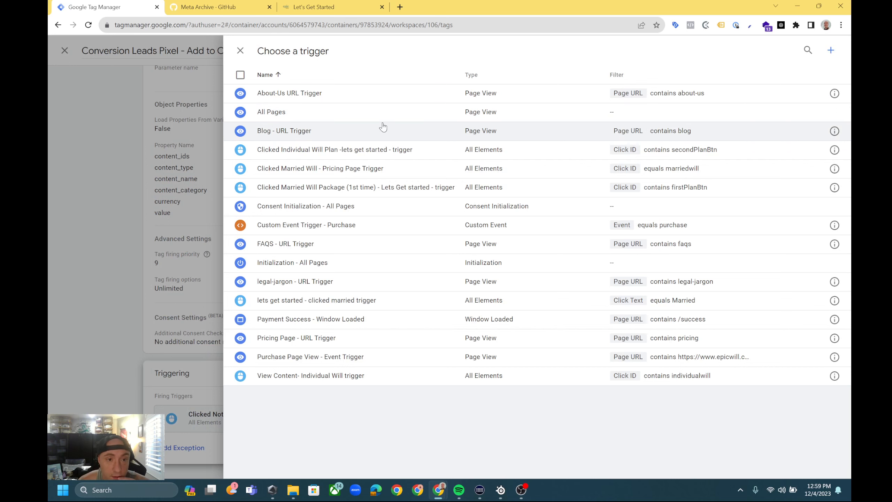
Start a new trigger of type Click - All Elements that fires on Some Clicks.
{"action": "left_click", "coordinate": [831, 50]}
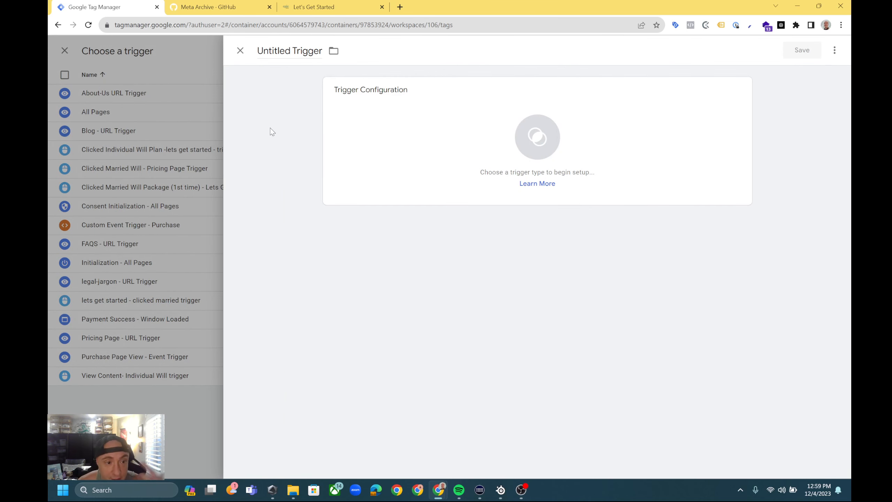
{"action": "left_click", "coordinate": [432, 143]}
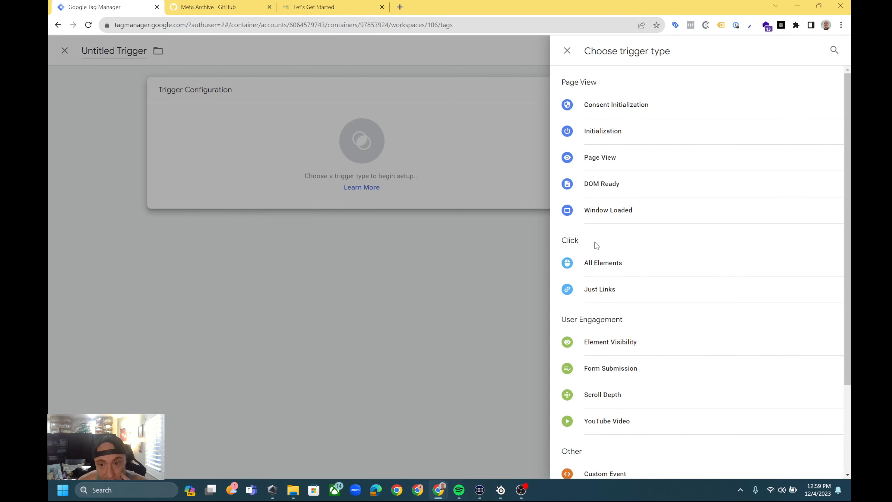
{"action": "scroll", "coordinate": [654, 397], "scroll_direction": "down", "scroll_amount": 3}
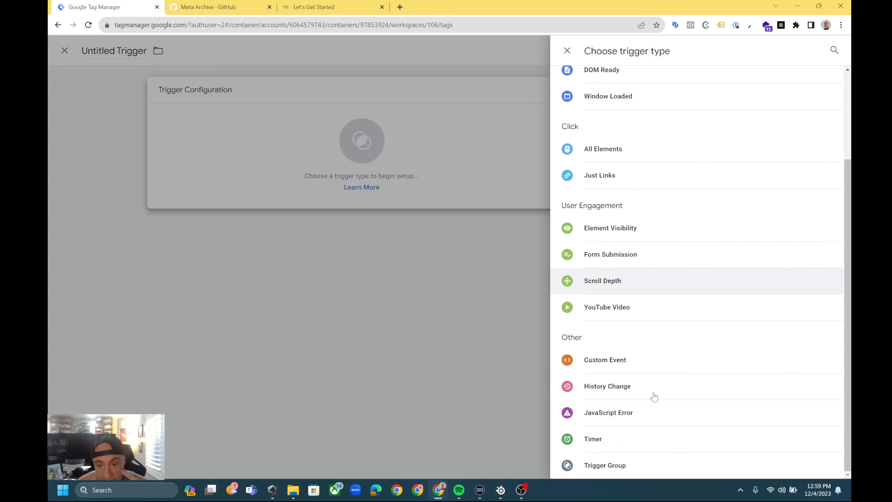
{"action": "scroll", "coordinate": [653, 397], "scroll_direction": "up", "scroll_amount": 3}
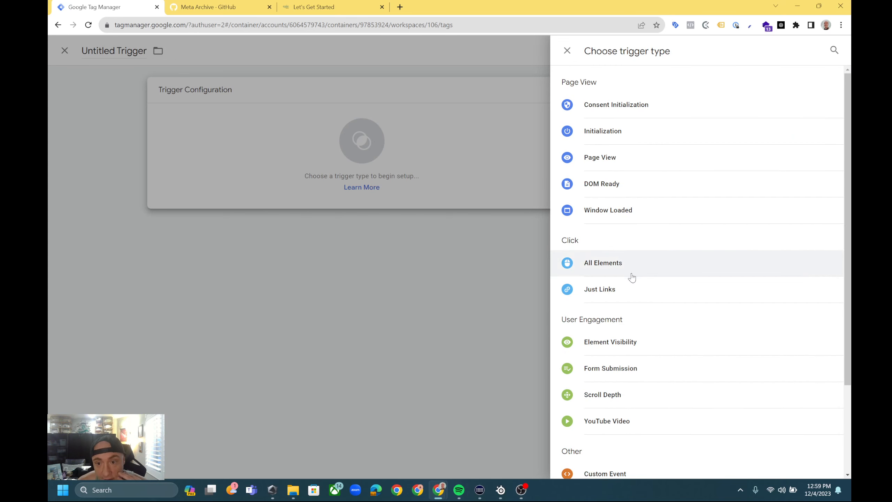
{"action": "left_click", "coordinate": [568, 269]}
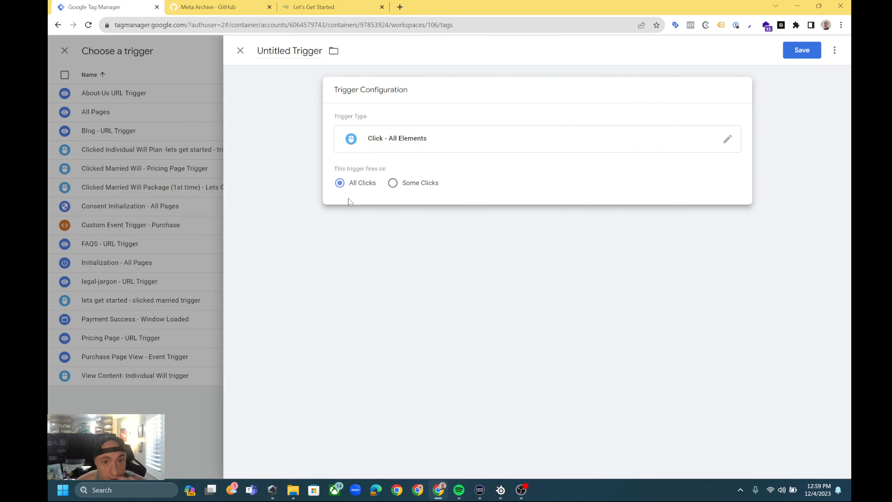
{"action": "left_click", "coordinate": [416, 185]}
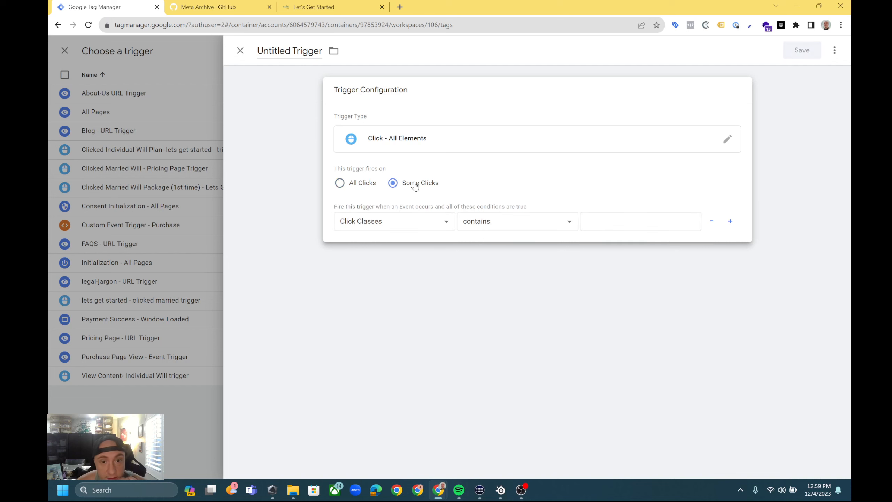
Set the trigger's firing condition to Click Text equals "Not Married".
{"action": "left_click", "coordinate": [426, 227]}
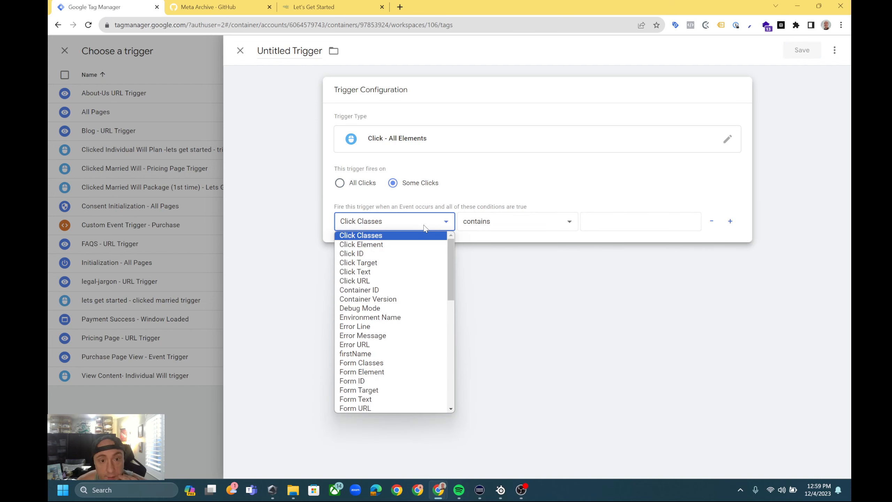
{"action": "left_click", "coordinate": [395, 277]}
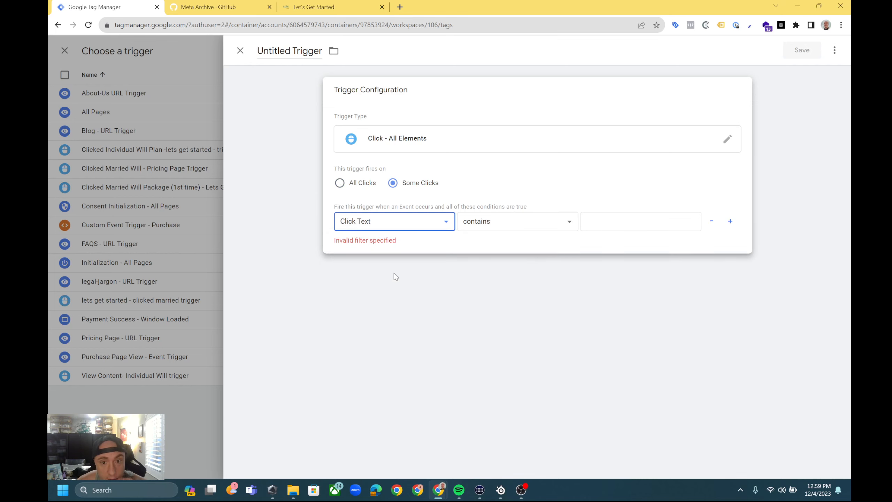
{"action": "left_click", "coordinate": [520, 224]}
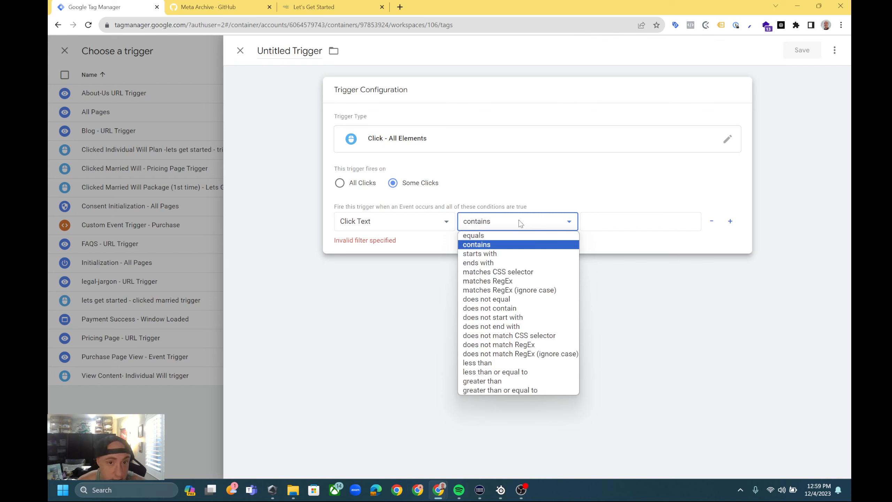
{"action": "left_click", "coordinate": [642, 225]}
{"action": "left_click", "coordinate": [531, 228]}
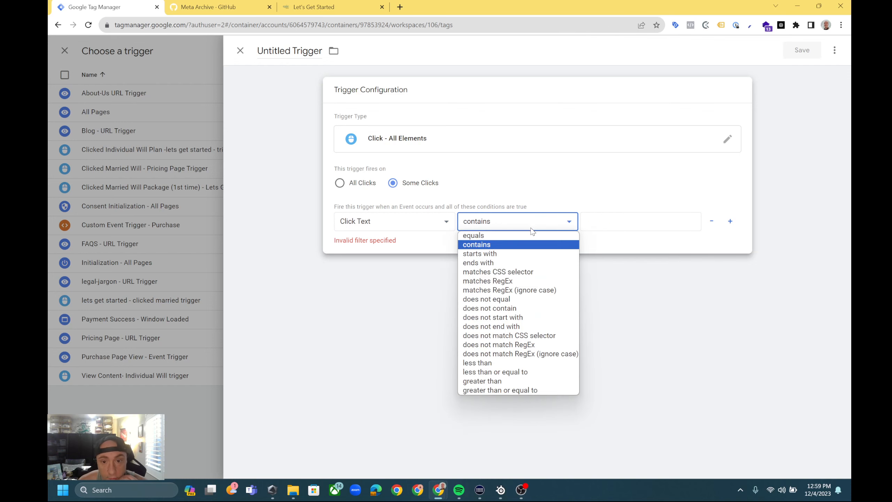
{"action": "left_click", "coordinate": [511, 237]}
{"action": "left_click", "coordinate": [606, 215]}
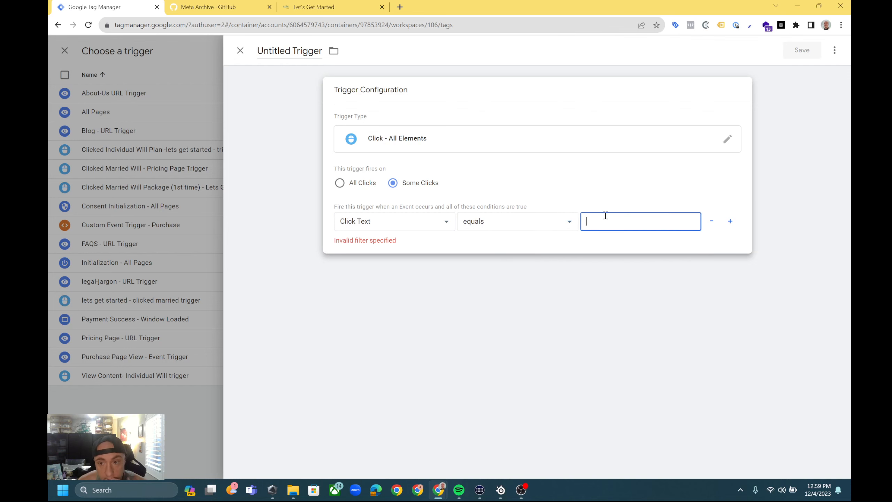
{"action": "type", "text": "Not M"}
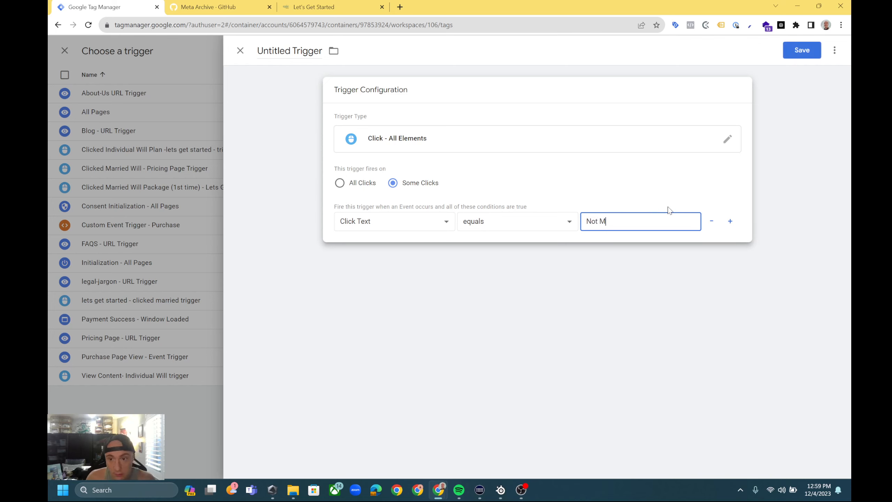
{"action": "type", "text": "arried"}
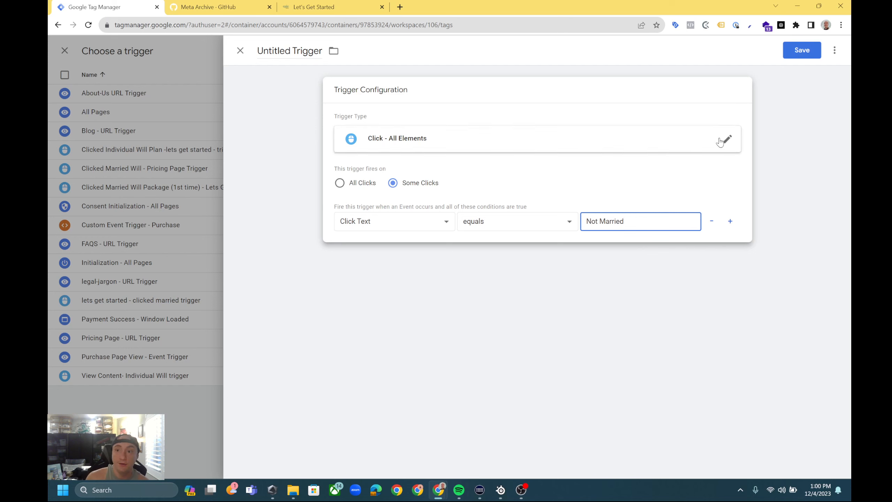
Start saving the untitled trigger, cancel naming it, and discard it to return to the Individual Will Add to Cart tag.
{"action": "left_click", "coordinate": [801, 50]}
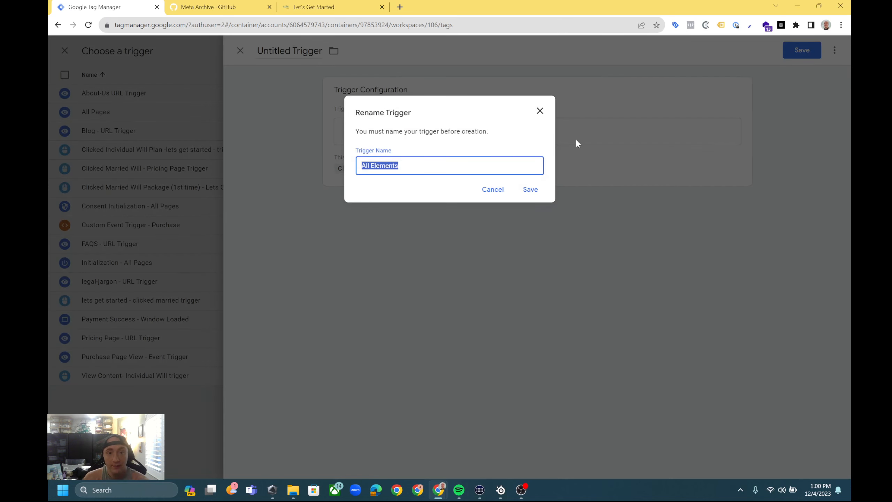
{"action": "left_click", "coordinate": [539, 111]}
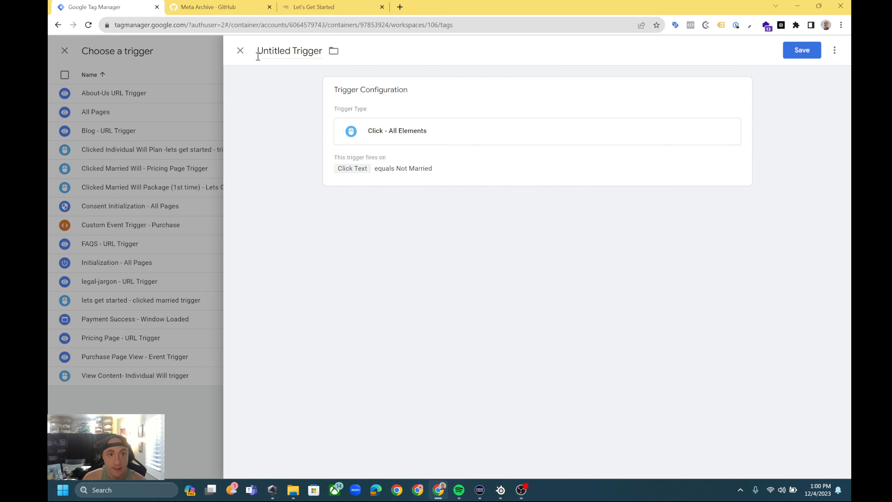
{"action": "left_click", "coordinate": [241, 52]}
{"action": "left_click", "coordinate": [241, 51]}
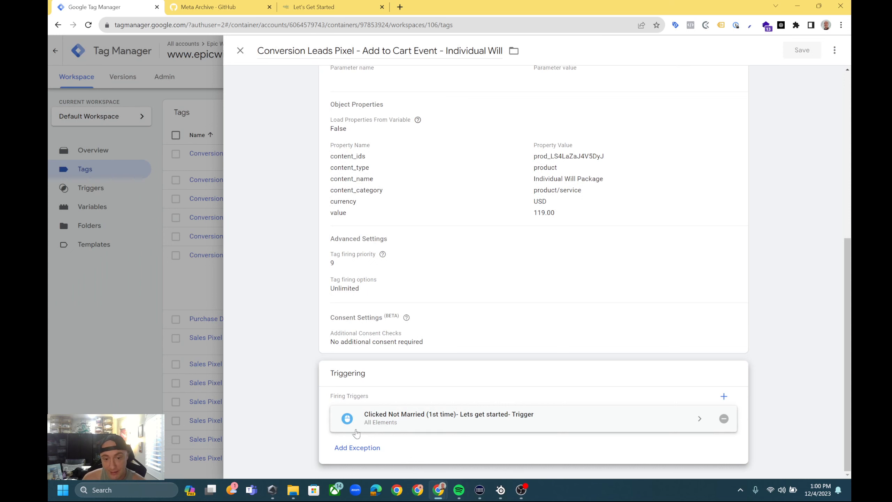
Open the Individual Will Add to Cart tag's configuration for editing and examine its object properties, including the content category value.
{"action": "scroll", "coordinate": [508, 412], "scroll_direction": "up", "scroll_amount": 3}
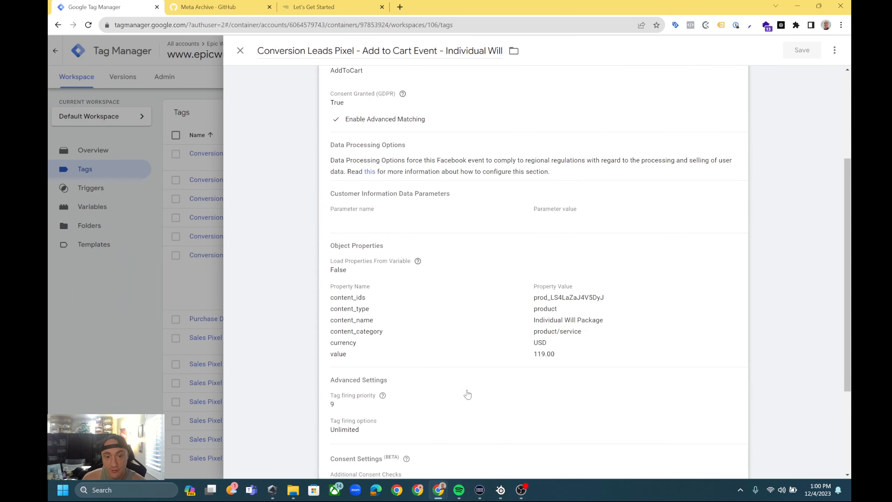
{"action": "scroll", "coordinate": [436, 348], "scroll_direction": "up", "scroll_amount": 1}
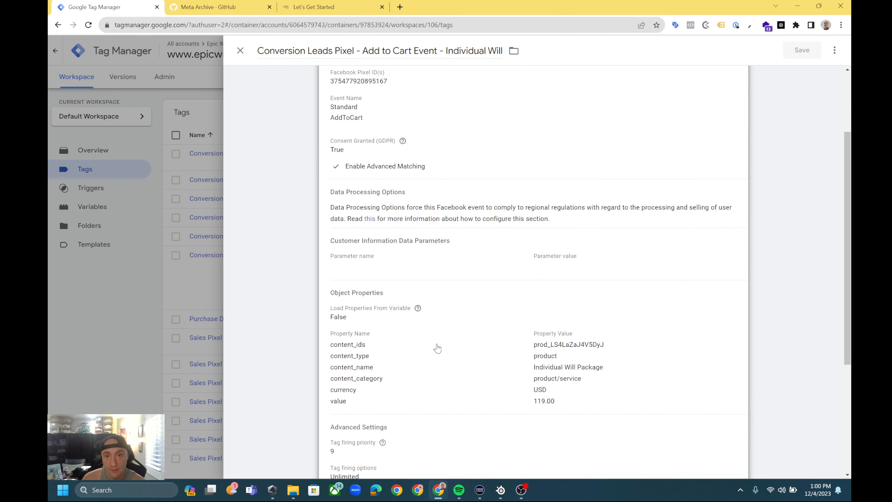
{"action": "left_click", "coordinate": [432, 364]}
{"action": "scroll", "coordinate": [523, 361], "scroll_direction": "down", "scroll_amount": 3}
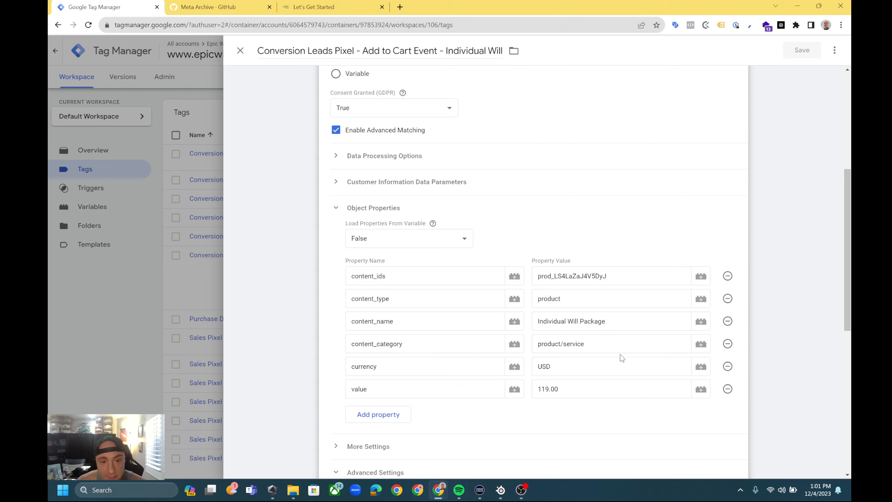
{"action": "left_click", "coordinate": [630, 342]}
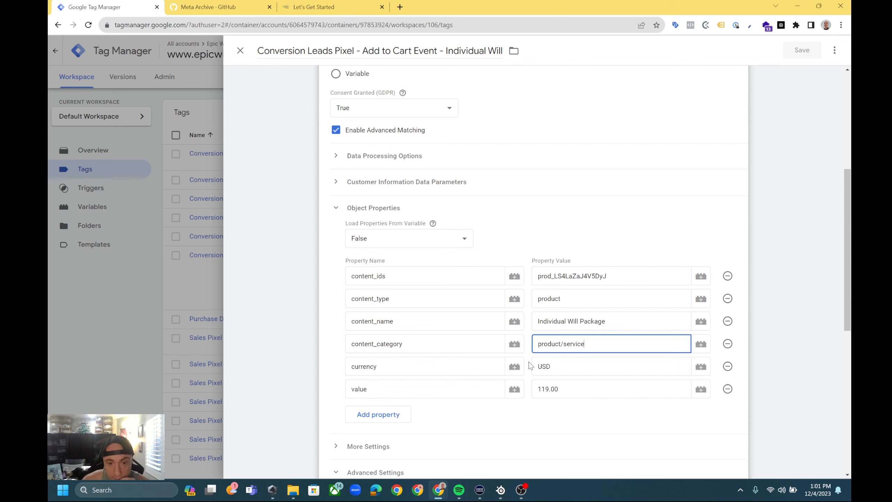
{"action": "scroll", "coordinate": [519, 412], "scroll_direction": "down", "scroll_amount": 3}
{"action": "scroll", "coordinate": [518, 411], "scroll_direction": "up", "scroll_amount": 3}
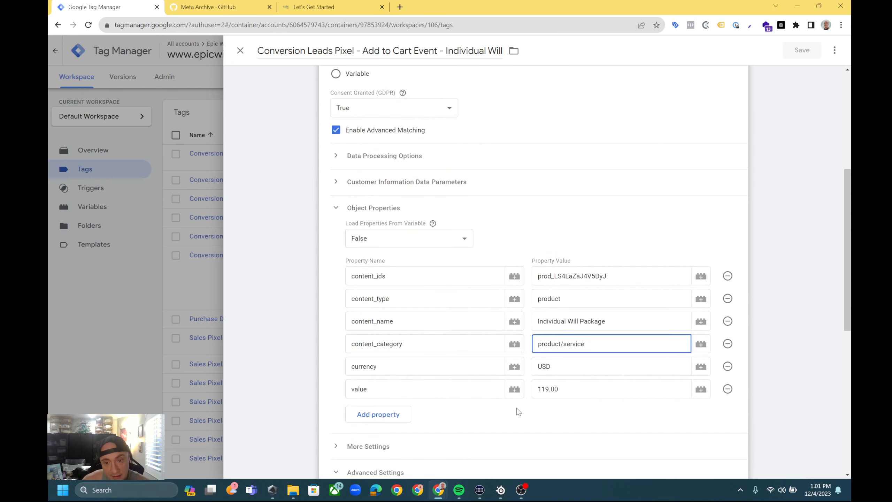
{"action": "scroll", "coordinate": [518, 411], "scroll_direction": "up", "scroll_amount": 5}
{"action": "scroll", "coordinate": [517, 411], "scroll_direction": "down", "scroll_amount": 6}
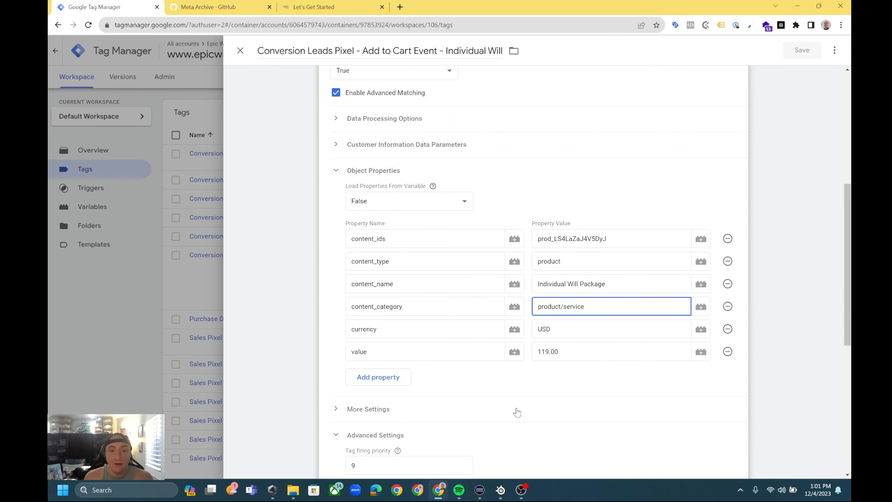